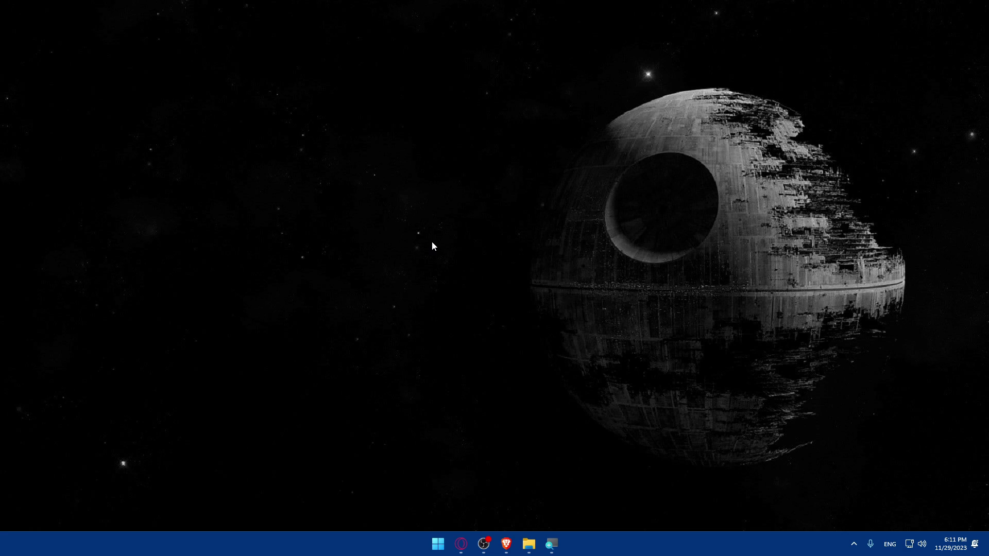
Open Brave and search Google for 'google search console'
{"action": "left_click", "coordinate": [506, 544]}
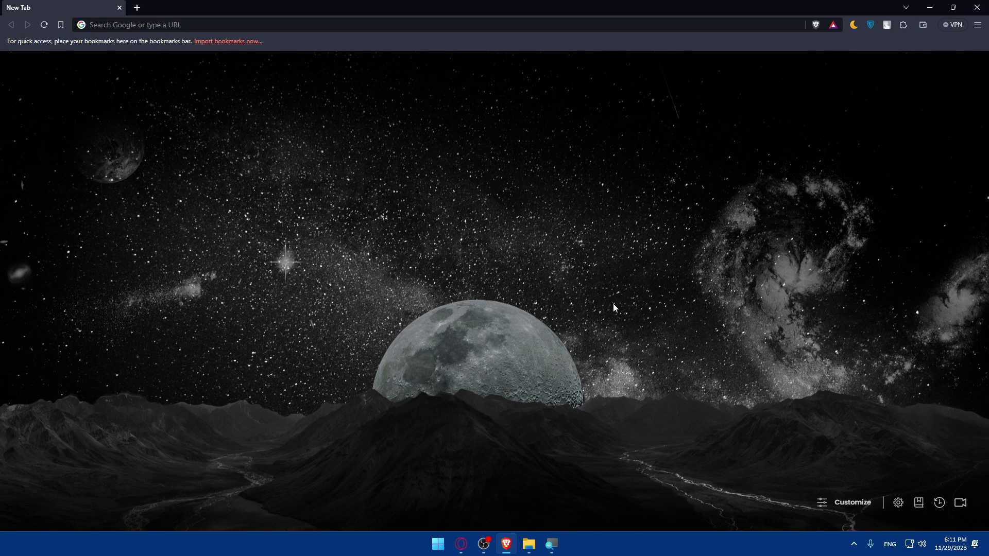
{"action": "left_click", "coordinate": [512, 544]}
{"action": "left_click", "coordinate": [512, 545]}
{"action": "left_click", "coordinate": [176, 26]}
{"action": "type", "text": "googl"}
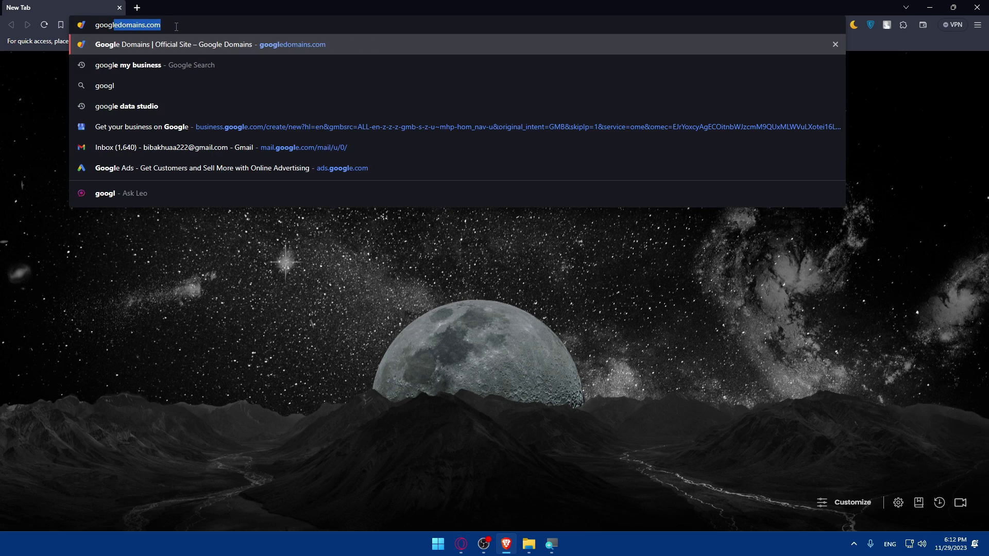
{"action": "type", "text": "e search conso"}
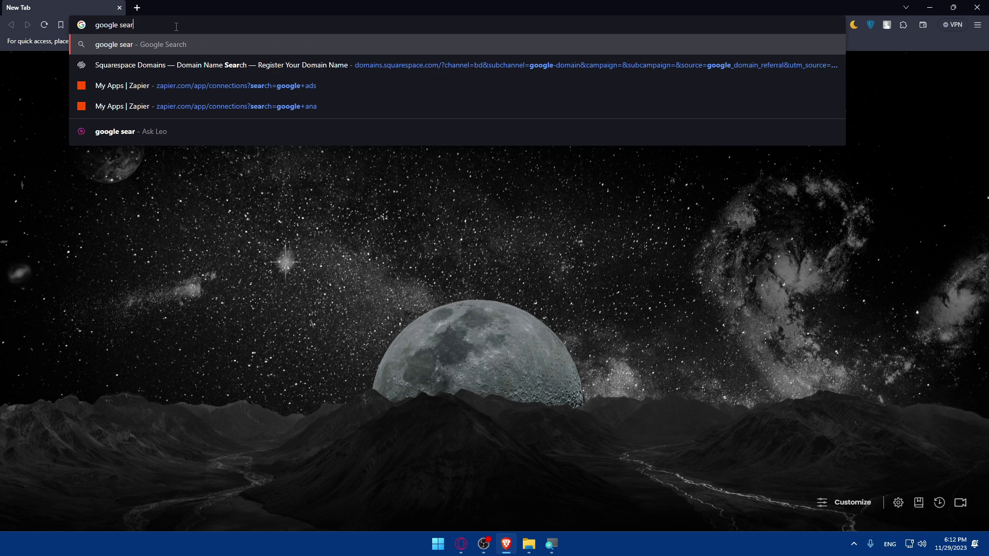
{"action": "type", "text": "le"}
{"action": "key", "text": "Return"}
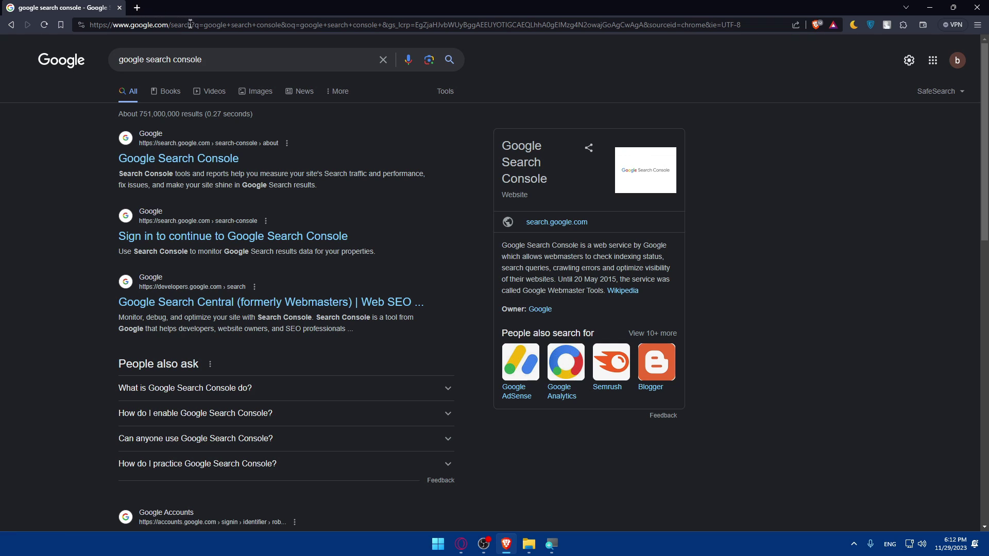
Open the Google Search Console result and read the intro and 'Optimize your content' sections
{"action": "left_click", "coordinate": [172, 159]}
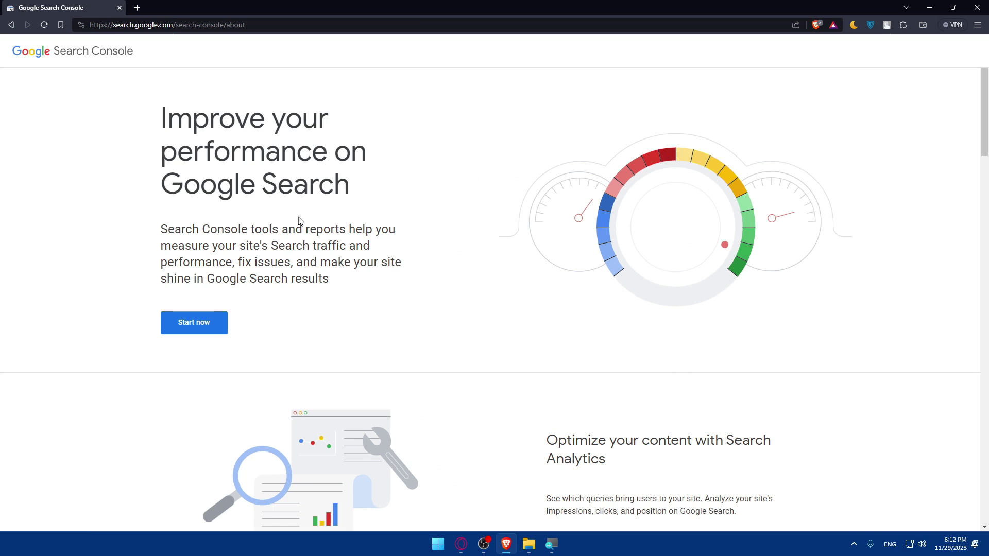
{"action": "left_click_drag", "start_coordinate": [160, 97], "coordinate": [375, 188]}
{"action": "left_click_drag", "start_coordinate": [137, 234], "coordinate": [349, 291]}
{"action": "left_click", "coordinate": [371, 292]}
{"action": "scroll", "coordinate": [371, 291], "scroll_direction": "down", "scroll_amount": 3}
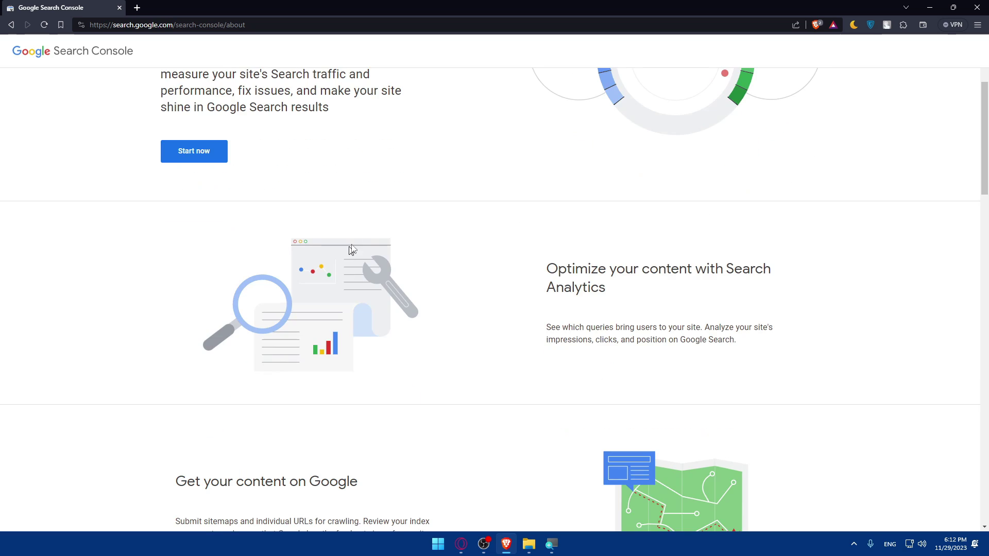
{"action": "left_click_drag", "start_coordinate": [538, 271], "coordinate": [750, 291]}
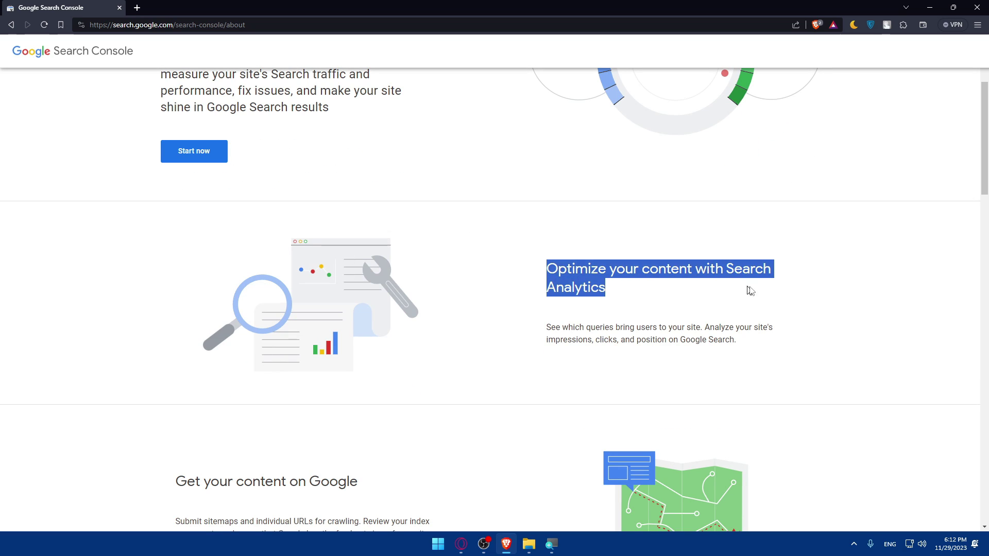
{"action": "left_click_drag", "start_coordinate": [547, 327], "coordinate": [741, 352]}
{"action": "left_click", "coordinate": [740, 352]}
Read the sitemaps and email alerts sections of the about page
{"action": "scroll", "coordinate": [435, 325], "scroll_direction": "down", "scroll_amount": 5}
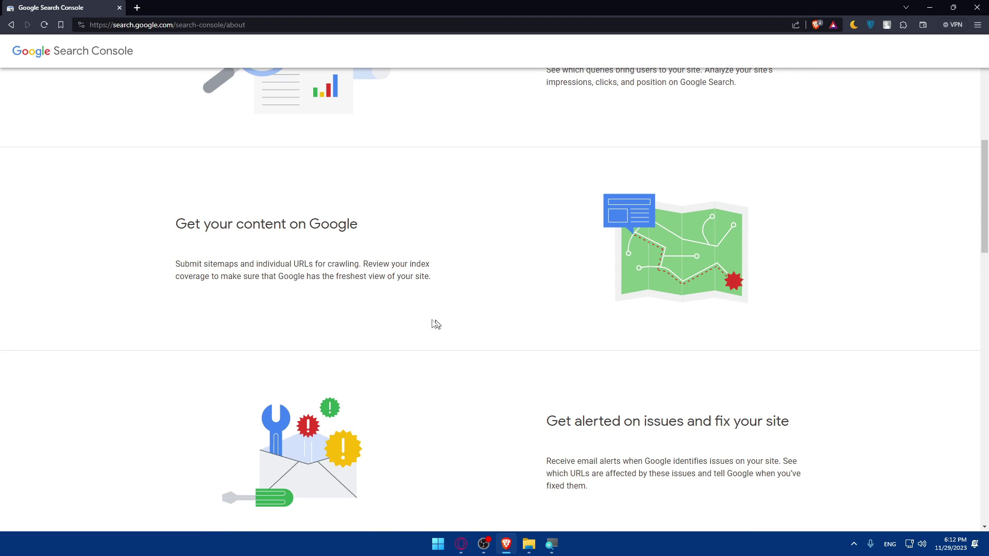
{"action": "left_click_drag", "start_coordinate": [157, 217], "coordinate": [398, 232]}
{"action": "left_click", "coordinate": [398, 232]}
{"action": "left_click_drag", "start_coordinate": [173, 264], "coordinate": [440, 292]}
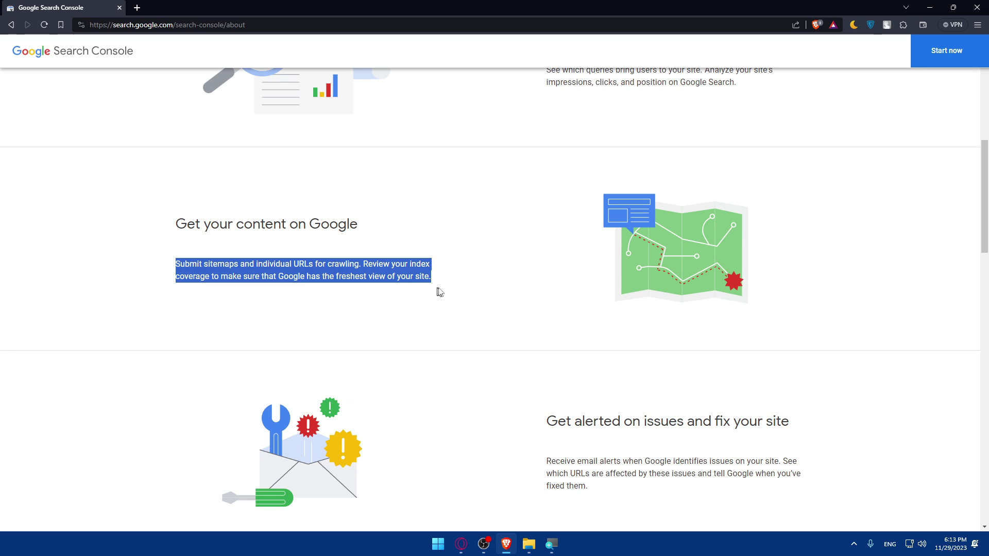
{"action": "scroll", "coordinate": [449, 287], "scroll_direction": "down", "scroll_amount": 3}
{"action": "left_click_drag", "start_coordinate": [523, 252], "coordinate": [711, 256]}
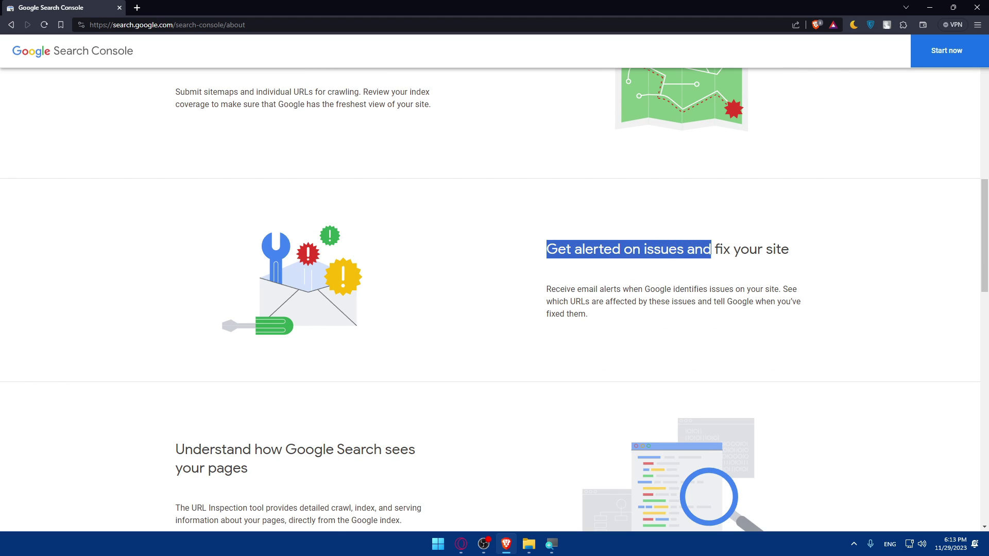
{"action": "left_click_drag", "start_coordinate": [530, 284], "coordinate": [599, 318]}
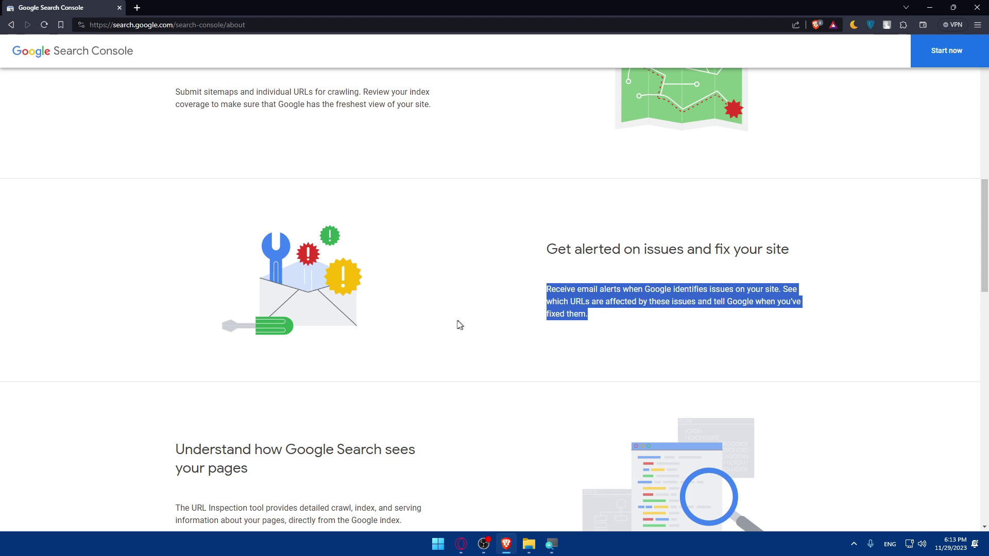
{"action": "left_click", "coordinate": [621, 319]}
Read the 'Understand how Google Search' section about URL Inspection
{"action": "scroll", "coordinate": [503, 324], "scroll_direction": "down", "scroll_amount": 3}
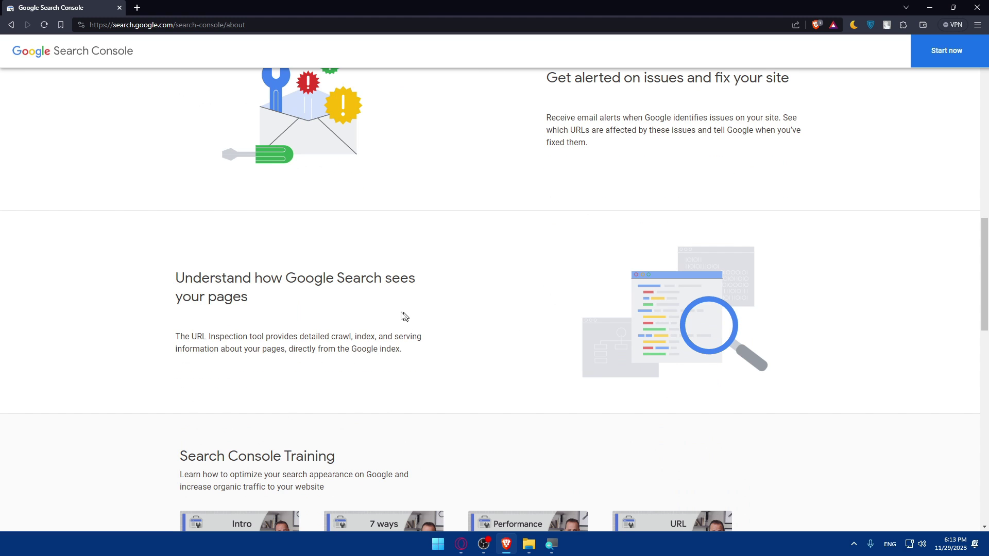
{"action": "scroll", "coordinate": [182, 300], "scroll_direction": "down", "scroll_amount": 2}
{"action": "left_click_drag", "start_coordinate": [152, 215], "coordinate": [209, 193]}
{"action": "left_click_drag", "start_coordinate": [155, 194], "coordinate": [401, 208]}
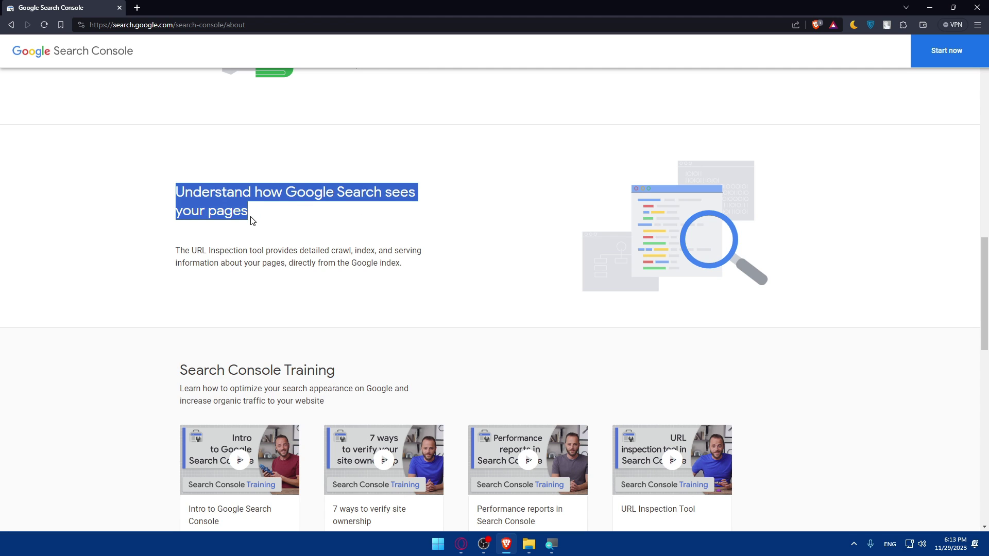
{"action": "left_click_drag", "start_coordinate": [173, 243], "coordinate": [424, 273]}
{"action": "left_click", "coordinate": [422, 274]}
{"action": "scroll", "coordinate": [423, 272], "scroll_direction": "down", "scroll_amount": 6}
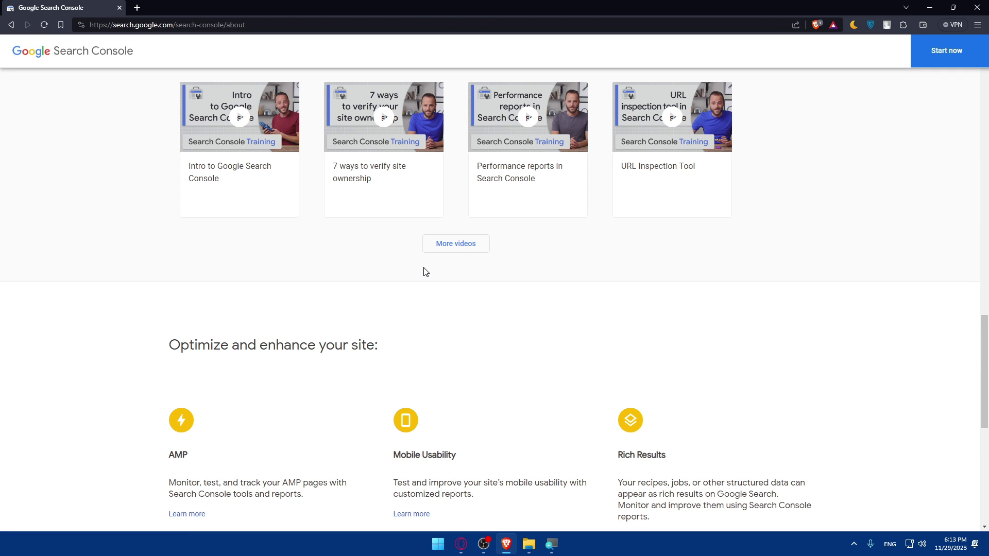
{"action": "scroll", "coordinate": [426, 272], "scroll_direction": "up", "scroll_amount": 13}
{"action": "scroll", "coordinate": [427, 271], "scroll_direction": "down", "scroll_amount": 18}
{"action": "scroll", "coordinate": [350, 286], "scroll_direction": "up", "scroll_amount": 8}
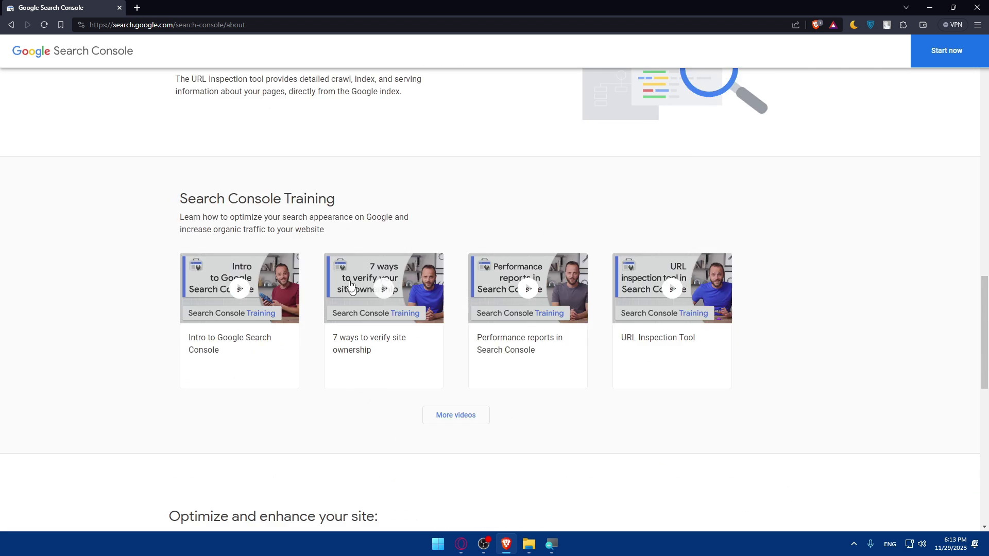
{"action": "scroll", "coordinate": [350, 285], "scroll_direction": "up", "scroll_amount": 2}
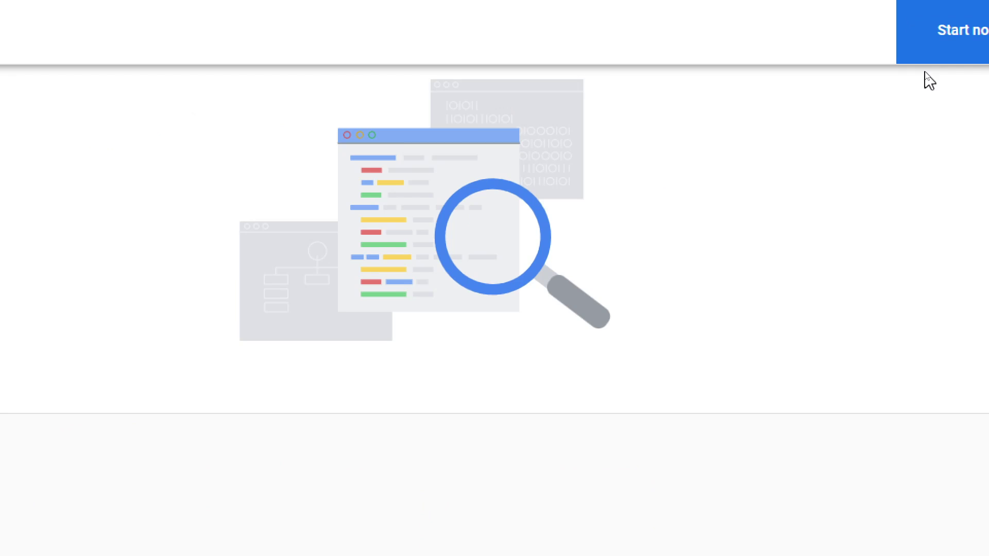
Start Search Console setup and submit mromix01.com as a Domain property
{"action": "left_click", "coordinate": [940, 50]}
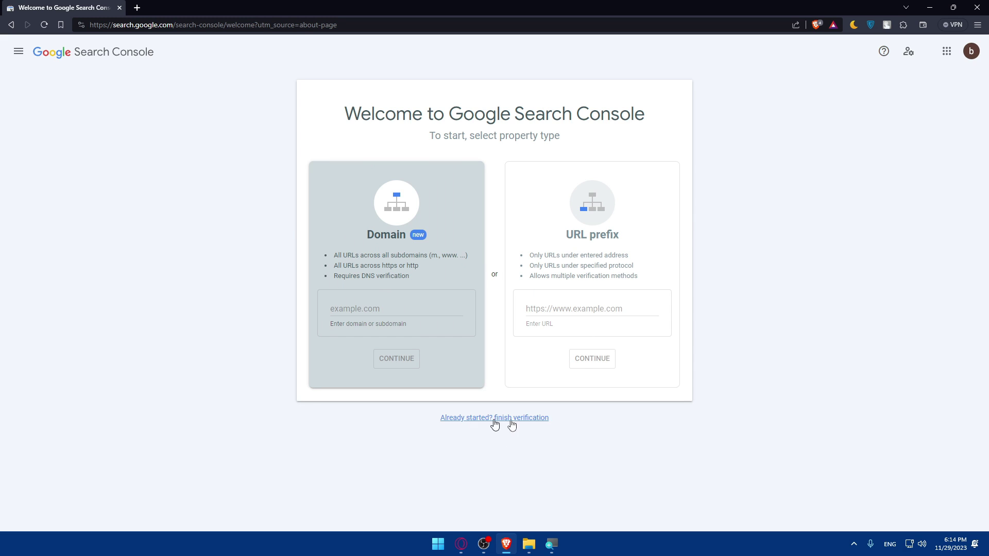
{"action": "left_click", "coordinate": [393, 309]}
{"action": "type", "text": "mromix01"}
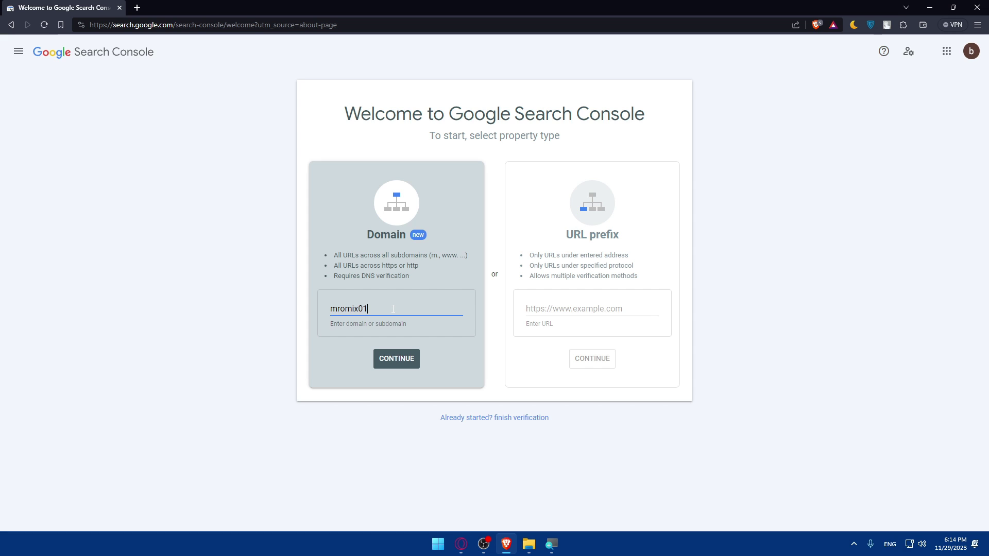
{"action": "type", "text": ".com"}
{"action": "left_click", "coordinate": [386, 361]}
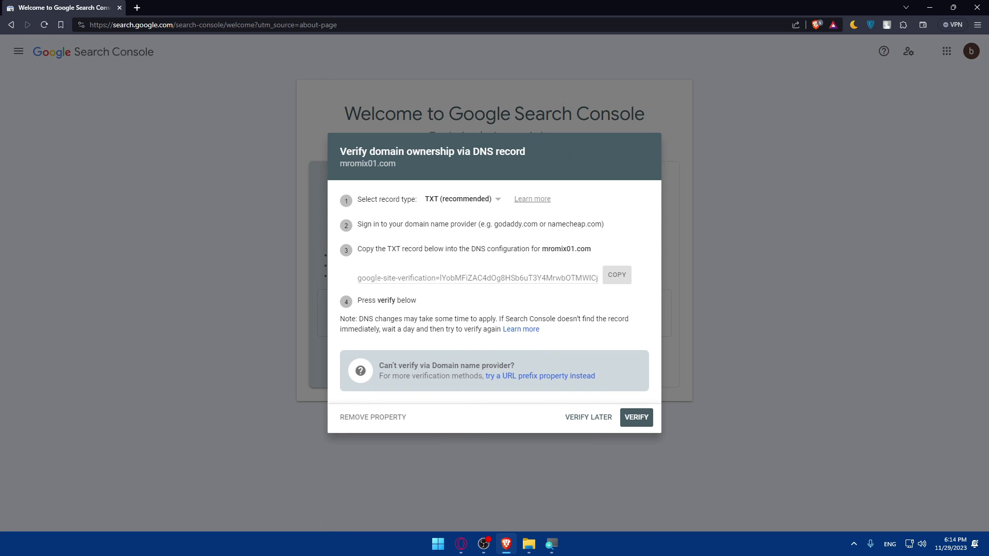
Change the DNS verification record type for mromix01.com from TXT to CNAME
{"action": "left_click_drag", "start_coordinate": [339, 150], "coordinate": [537, 158]}
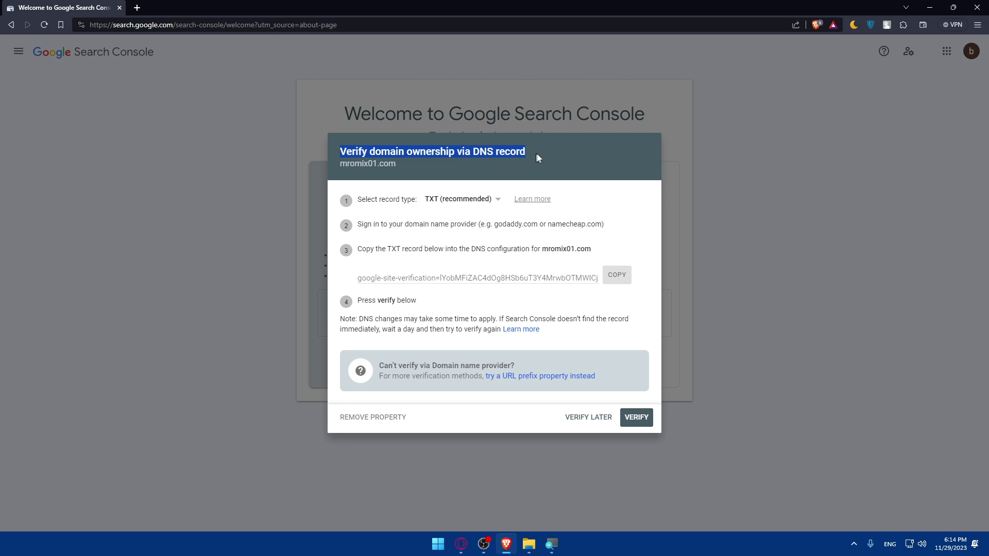
{"action": "left_click", "coordinate": [522, 154]}
{"action": "left_click_drag", "start_coordinate": [357, 200], "coordinate": [411, 201]}
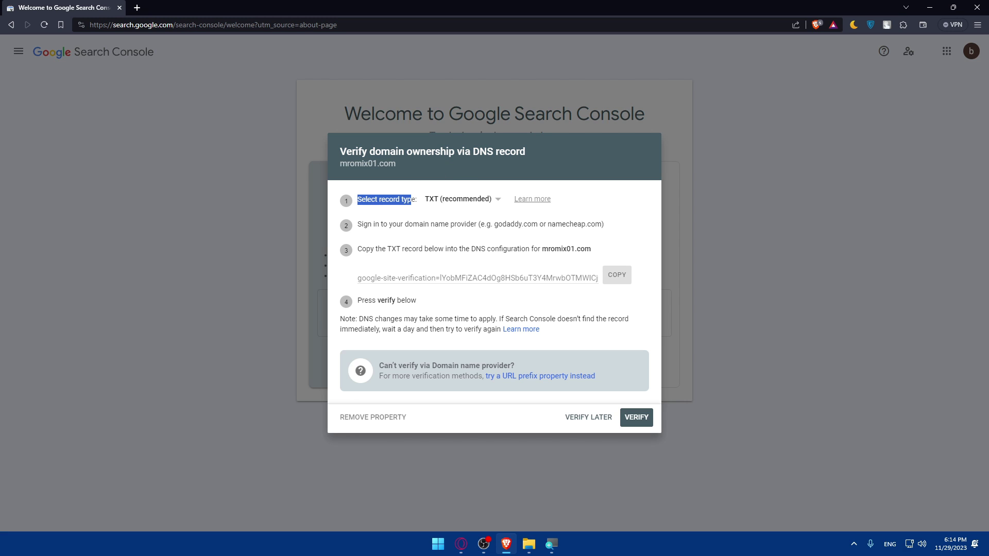
{"action": "left_click", "coordinate": [468, 201]}
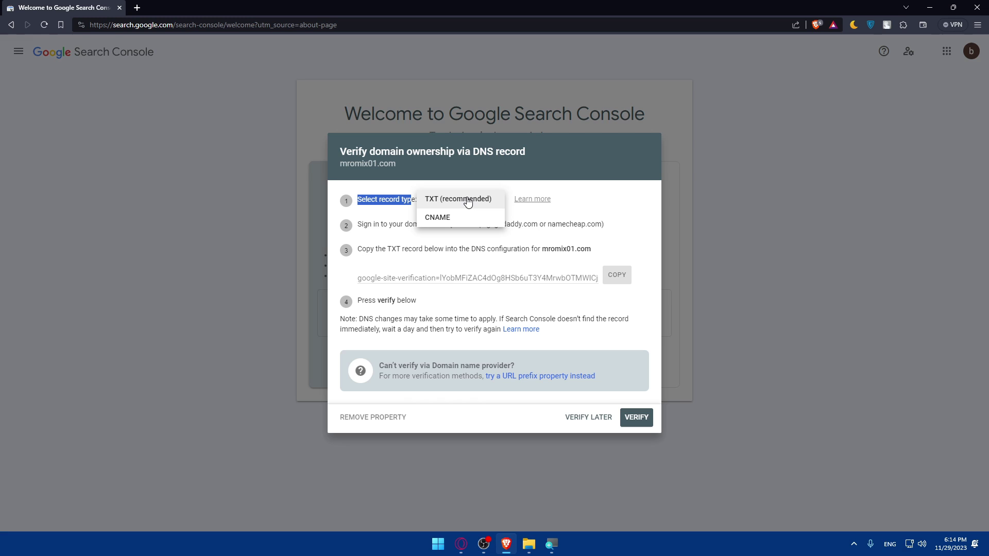
{"action": "left_click", "coordinate": [468, 201]}
{"action": "left_click", "coordinate": [469, 200]}
{"action": "left_click", "coordinate": [454, 217]}
{"action": "left_click", "coordinate": [463, 185]}
{"action": "left_click", "coordinate": [457, 201]}
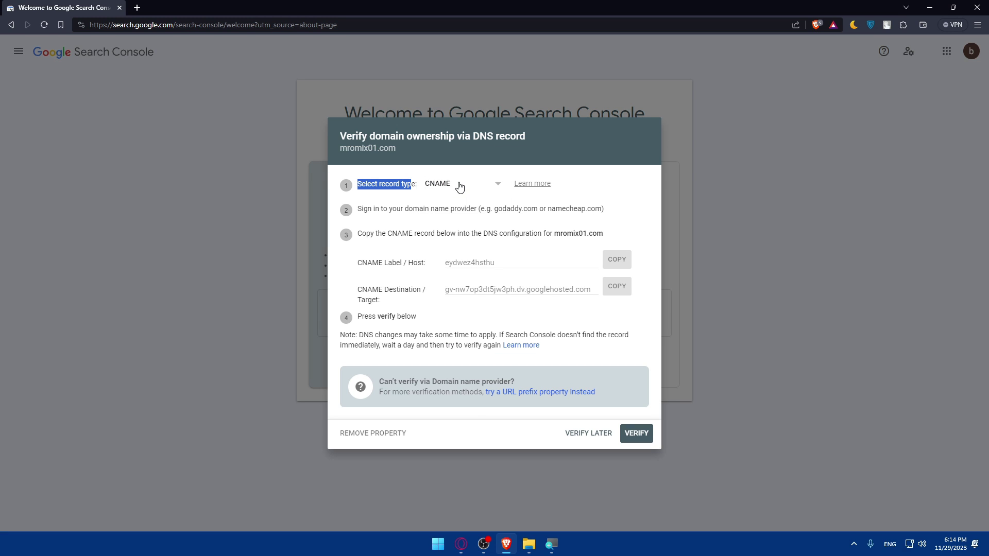
{"action": "left_click", "coordinate": [459, 185]}
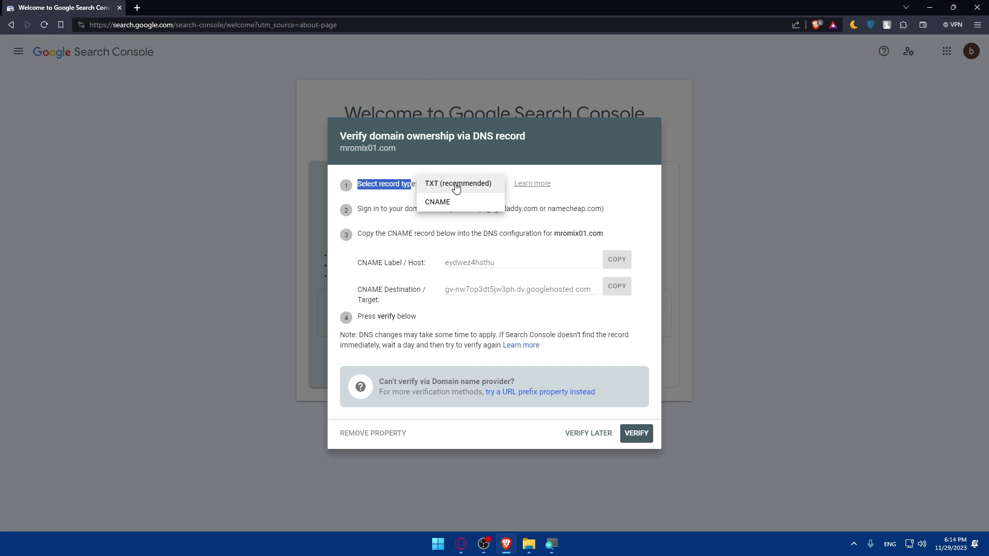
{"action": "left_click", "coordinate": [592, 184]}
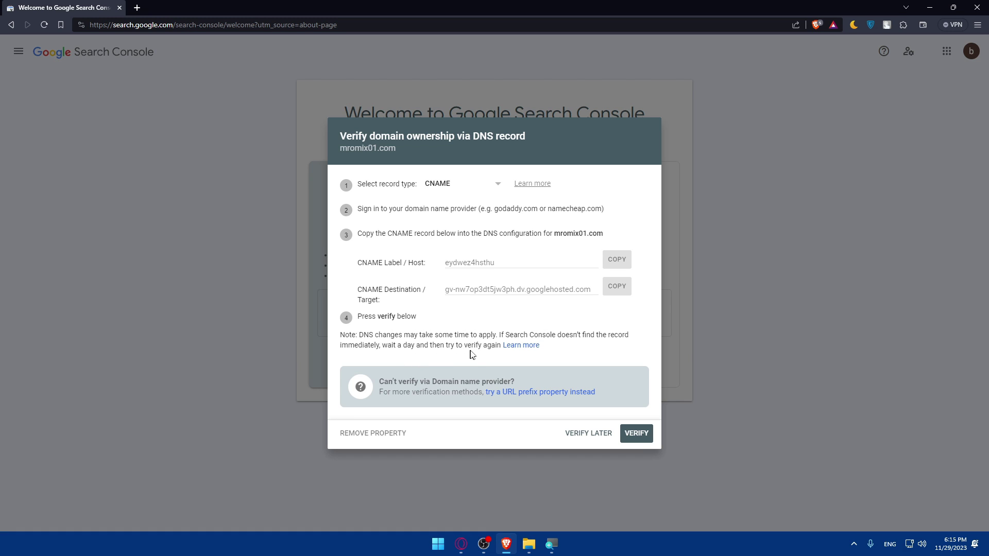
Postpone verification with Verify Later and resubmit mromix01.com as a Domain property
{"action": "left_click", "coordinate": [588, 437]}
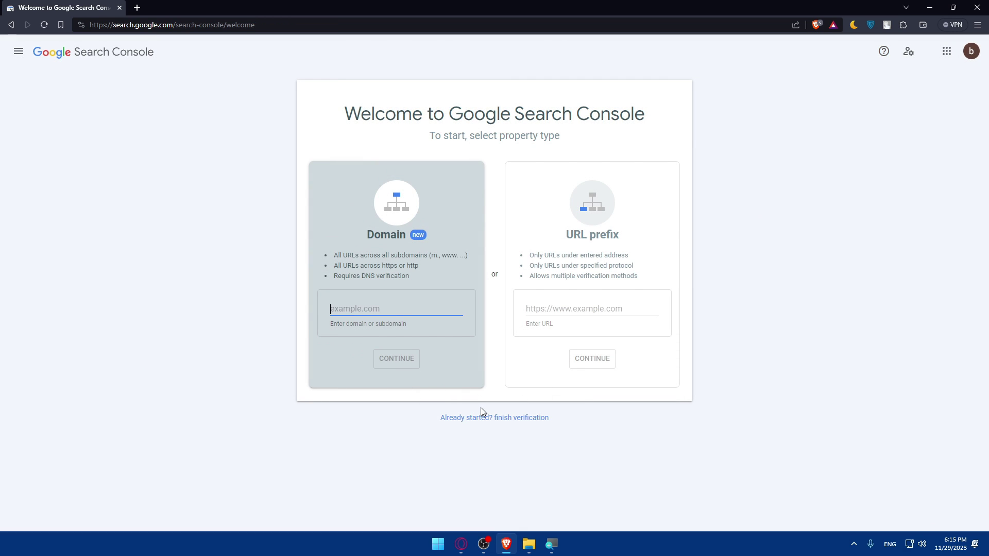
{"action": "key", "text": "BackSpace"}
{"action": "type", "text": "mromix01.com"}
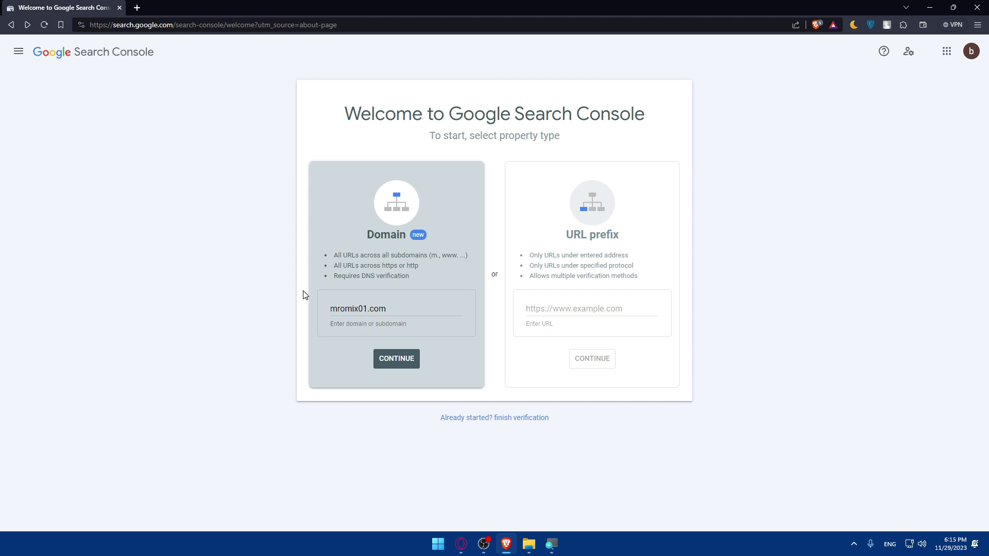
{"action": "left_click", "coordinate": [404, 365]}
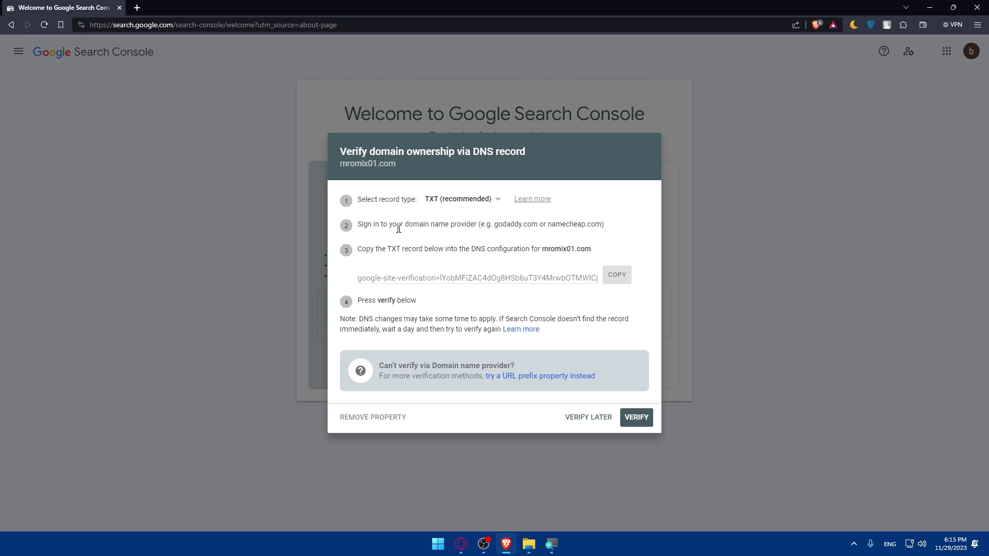
Copy the TXT verification record from the DNS dialog
{"action": "left_click_drag", "start_coordinate": [352, 256], "coordinate": [572, 255]}
{"action": "left_click", "coordinate": [574, 254]}
{"action": "left_click", "coordinate": [625, 276]}
Load godaddy.com in a new tab and dismiss its currency notice
{"action": "left_click", "coordinate": [135, 9]}
{"action": "type", "text": "godaddy.com"}
{"action": "key", "text": "Return"}
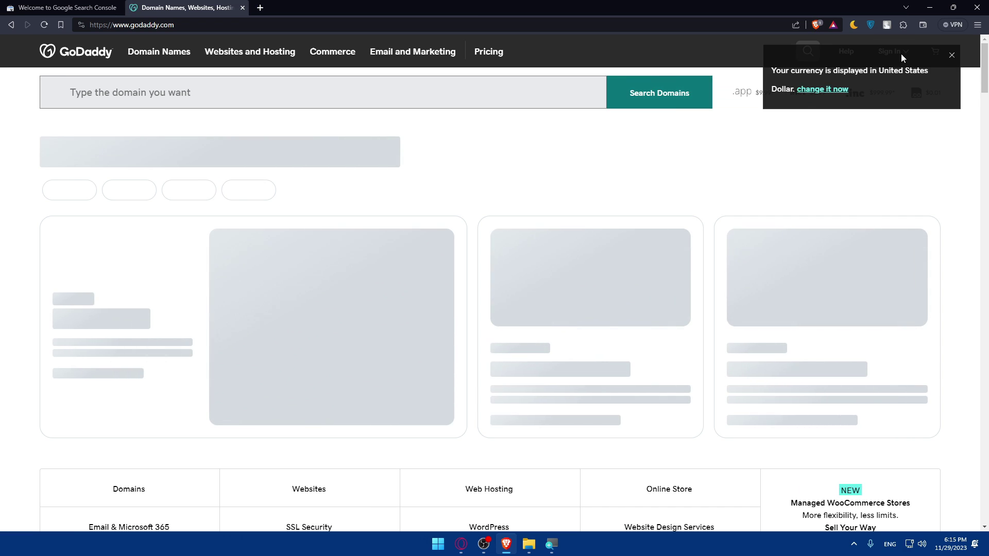
{"action": "left_click", "coordinate": [952, 55]}
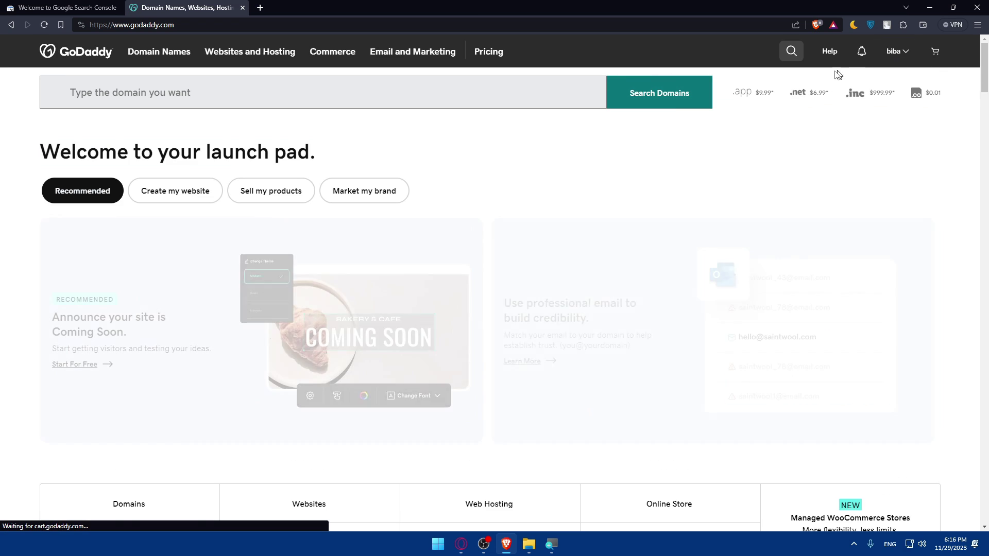
{"action": "left_click", "coordinate": [163, 58]}
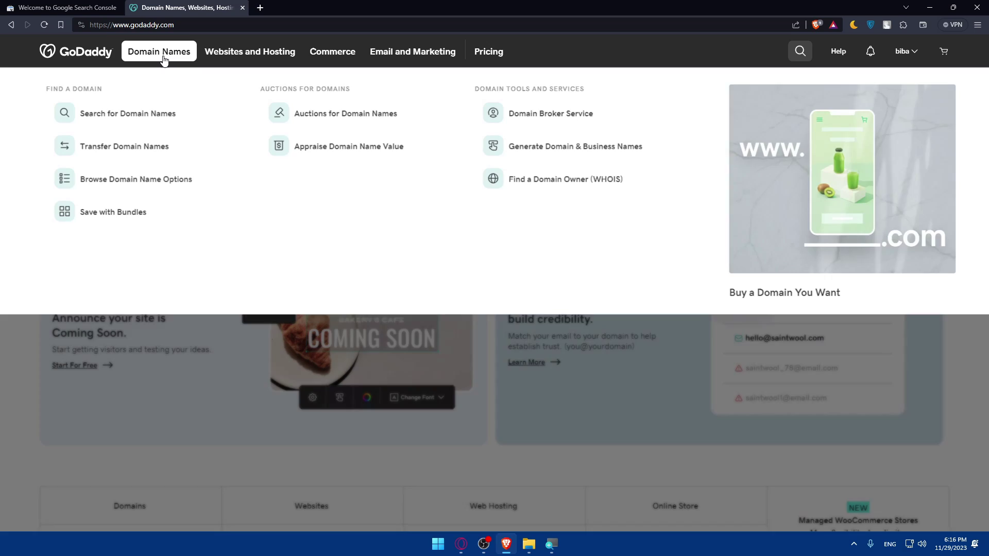
{"action": "left_click", "coordinate": [158, 57]}
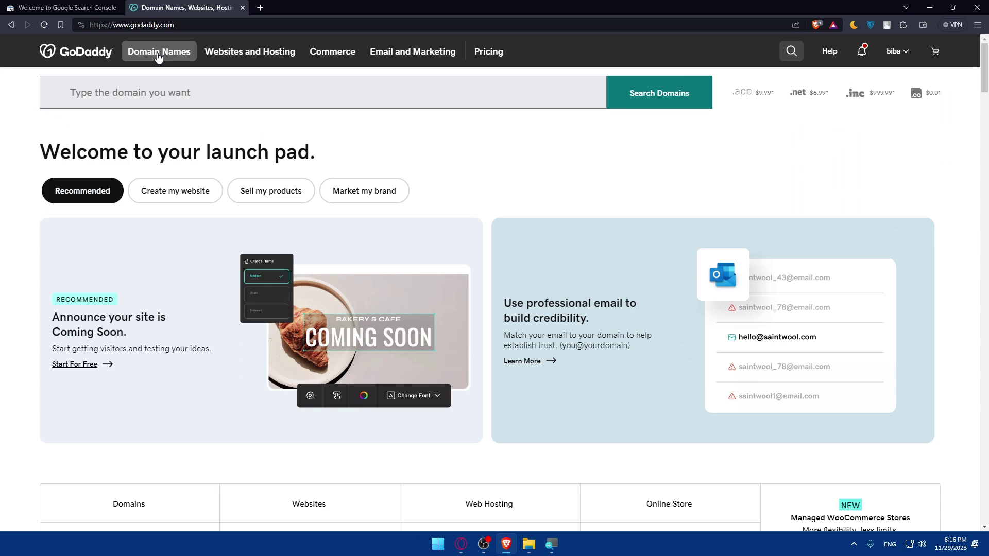
Go to GoDaddy's My Products page, then return to the Search Console tab
{"action": "left_click", "coordinate": [902, 54]}
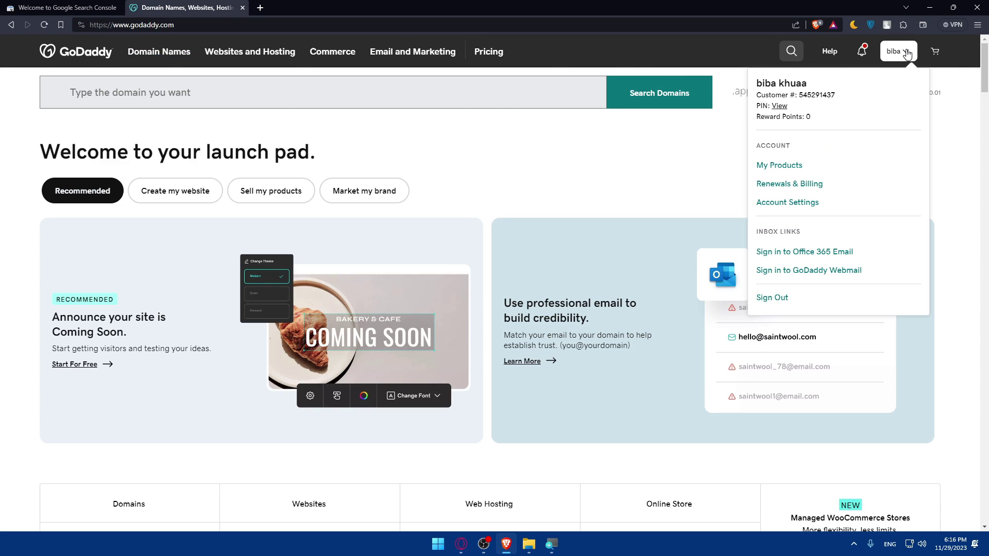
{"action": "left_click", "coordinate": [777, 166]}
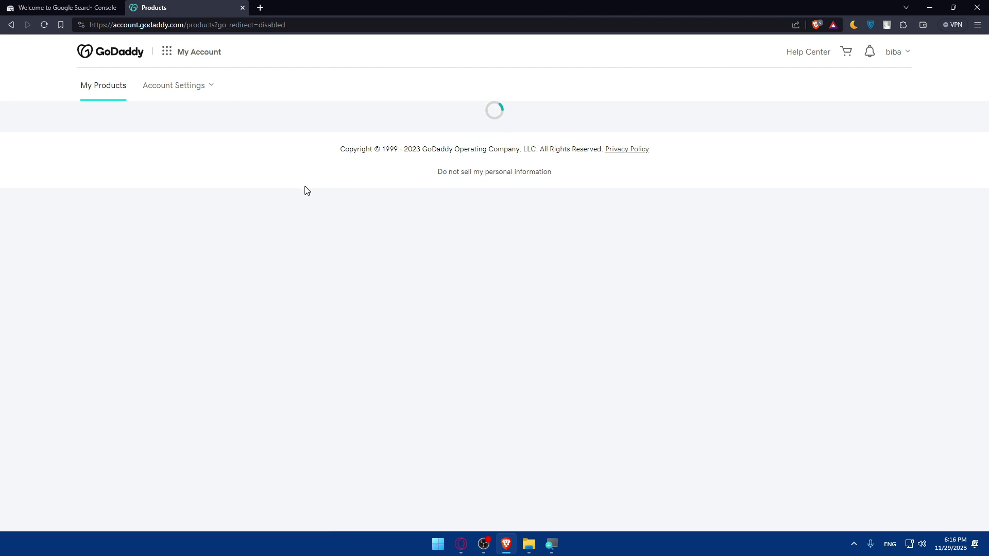
{"action": "scroll", "coordinate": [392, 242], "scroll_direction": "down", "scroll_amount": 3}
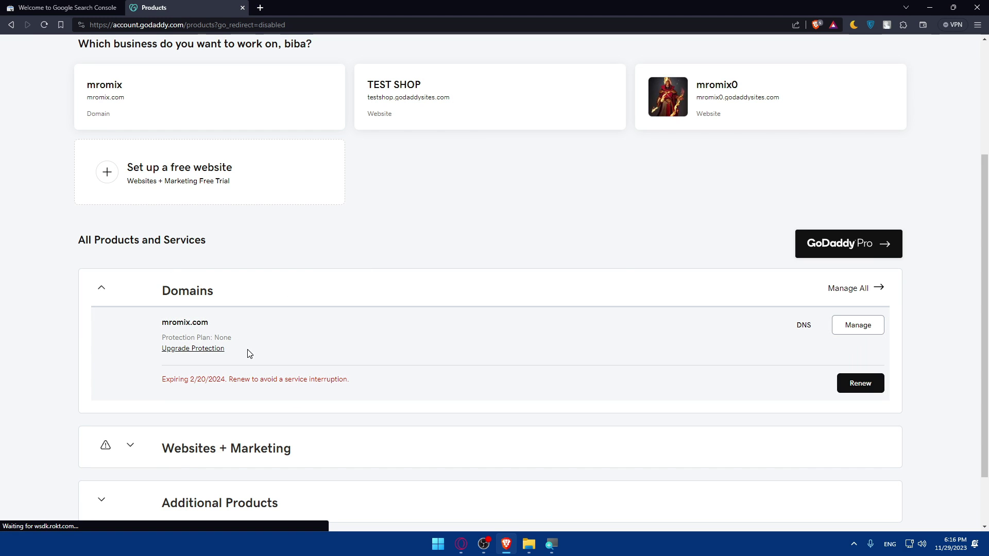
{"action": "left_click", "coordinate": [74, 6]}
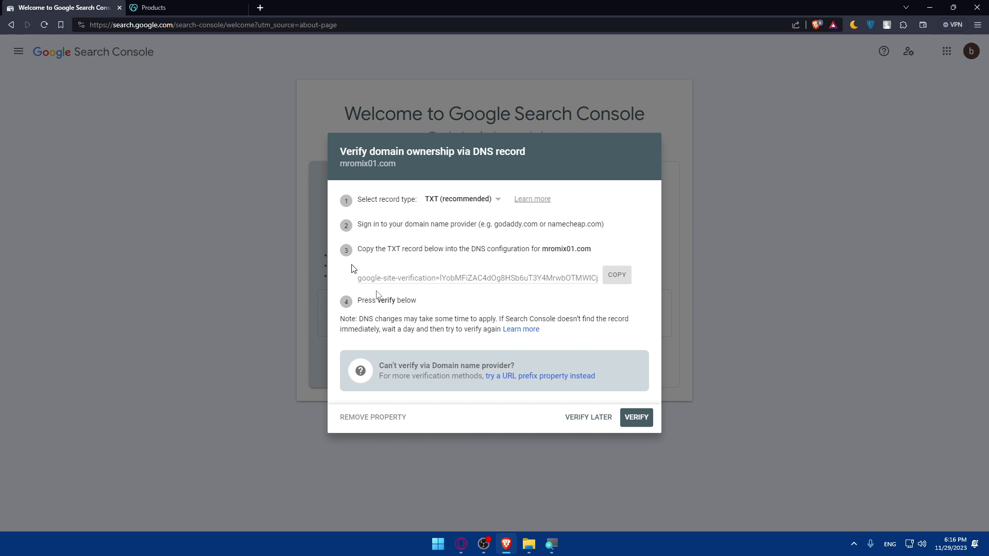
Remove the mromix01.com property and submit mromix.com as a Domain property instead
{"action": "left_click", "coordinate": [402, 422]}
{"action": "left_click", "coordinate": [627, 315]}
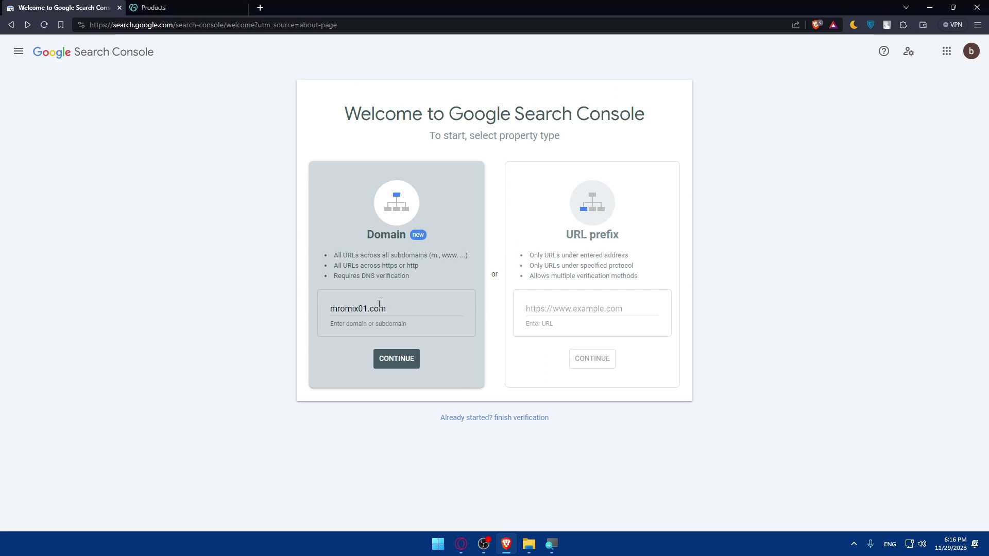
{"action": "left_click", "coordinate": [364, 308]}
{"action": "type", "text": "m"}
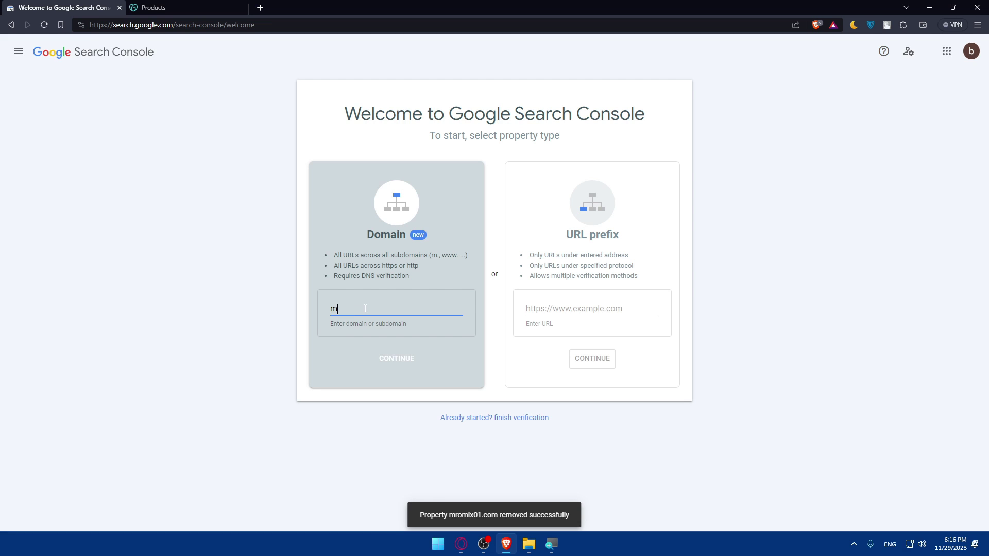
{"action": "type", "text": "romix.com"}
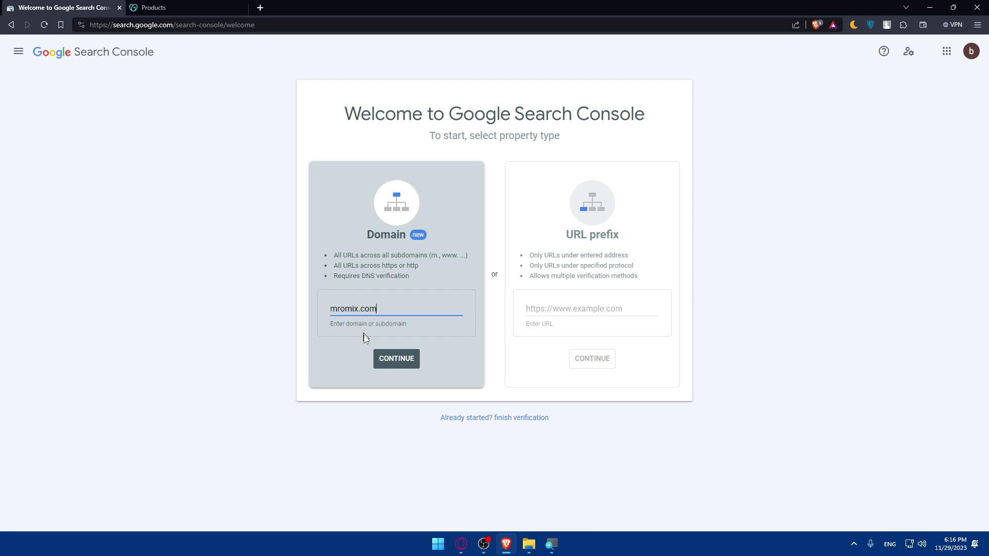
{"action": "left_click", "coordinate": [384, 357]}
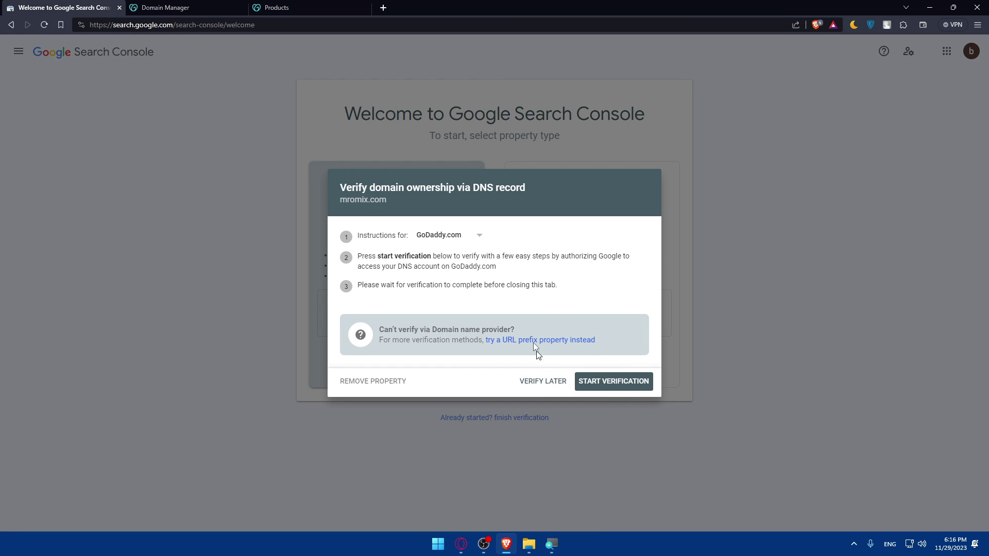
Close the GoDaddy Products tab and authorize Google to access mromix.com's DNS on GoDaddy
{"action": "left_click", "coordinate": [358, 8]}
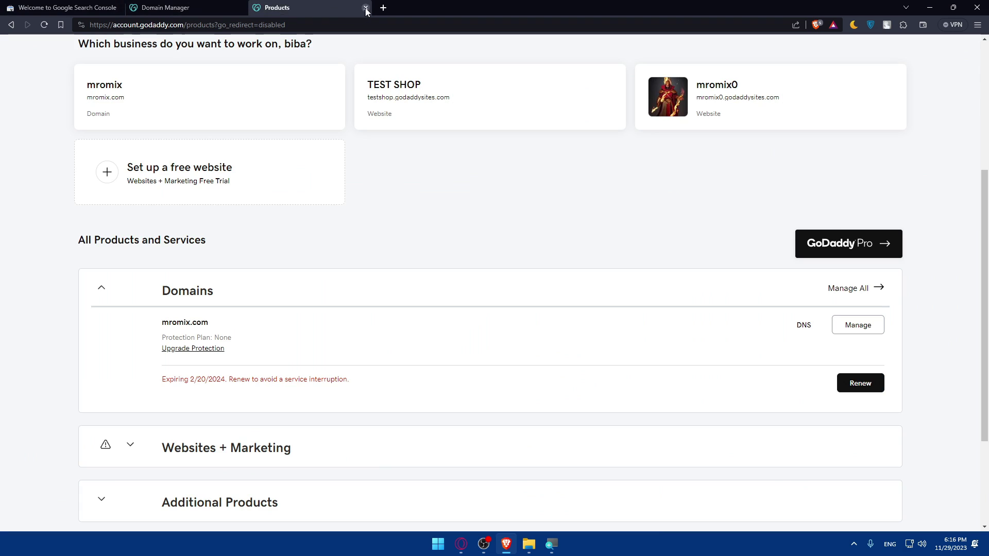
{"action": "left_click", "coordinate": [365, 7]}
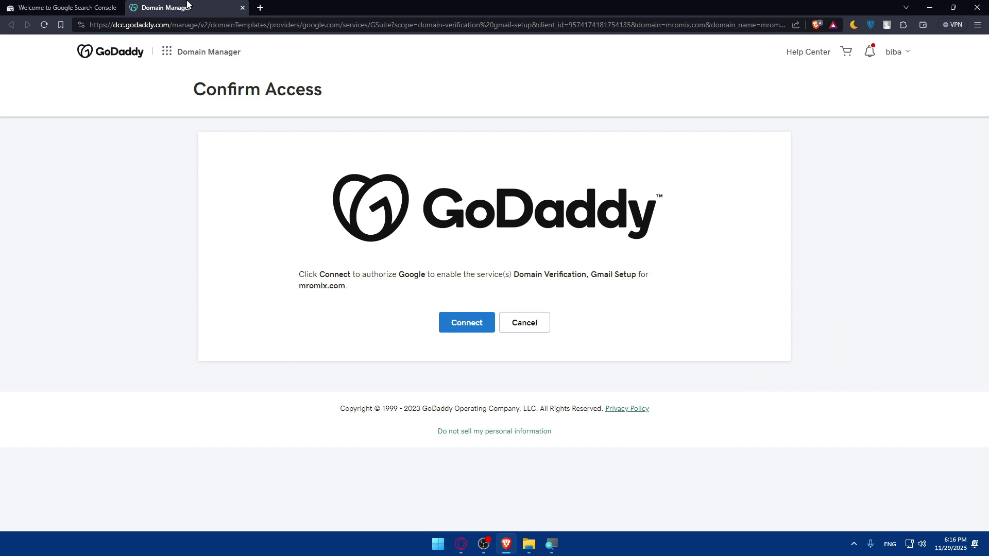
{"action": "left_click", "coordinate": [470, 323]}
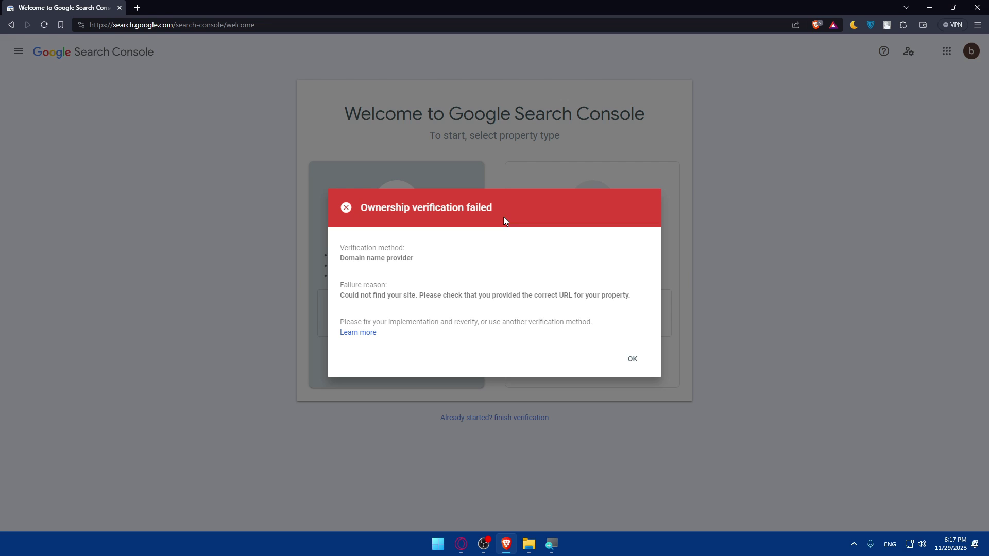
Dismiss the 'Ownership verification failed' notice for mromix.com
{"action": "left_click_drag", "start_coordinate": [334, 258], "coordinate": [407, 284]}
{"action": "left_click", "coordinate": [418, 266]}
{"action": "left_click", "coordinate": [636, 360]}
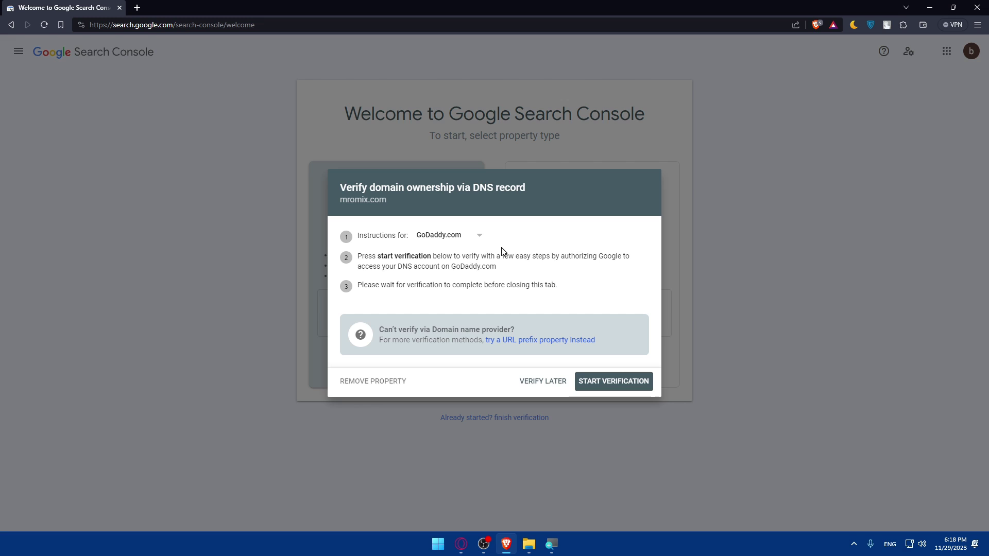
Choose Remove Property on mromix.com's verification dialog and confirm Remove
{"action": "left_click", "coordinate": [397, 382]}
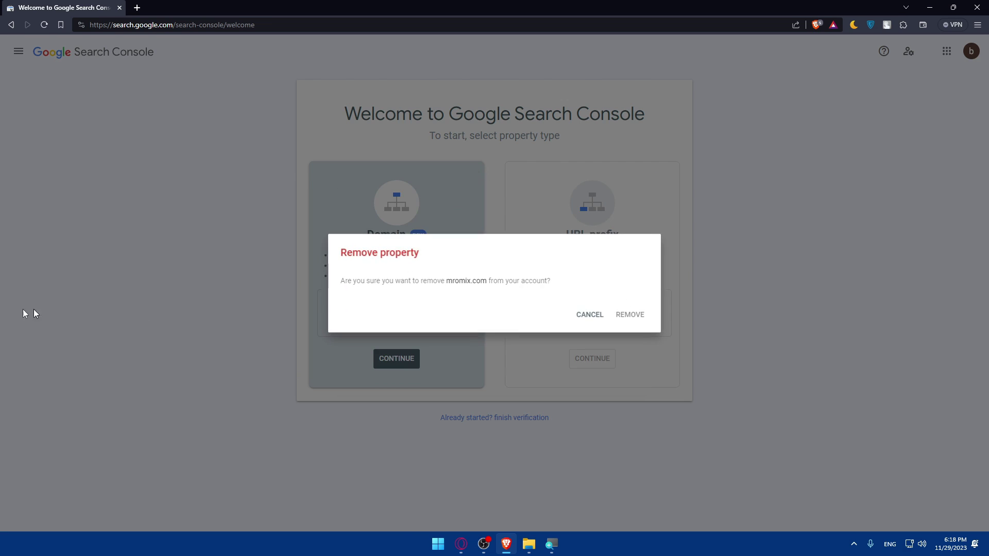
{"action": "left_click", "coordinate": [629, 315]}
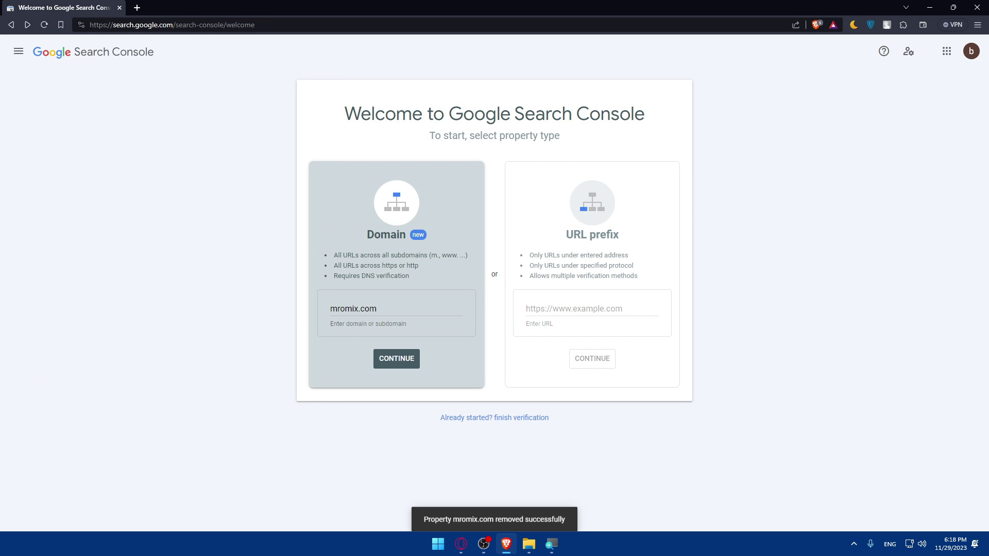